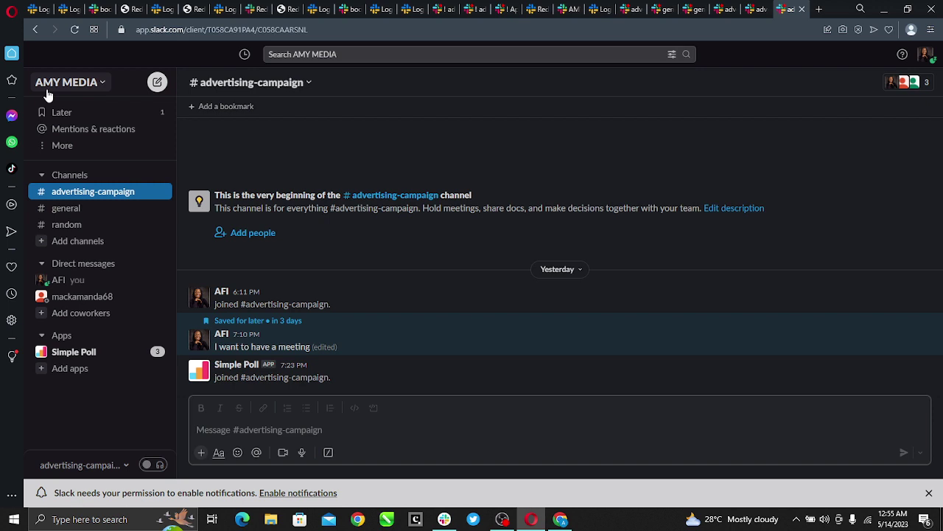
Open Workspace settings for AMY MEDIA from the workspace menu's Settings & administration submenu
click(96, 86)
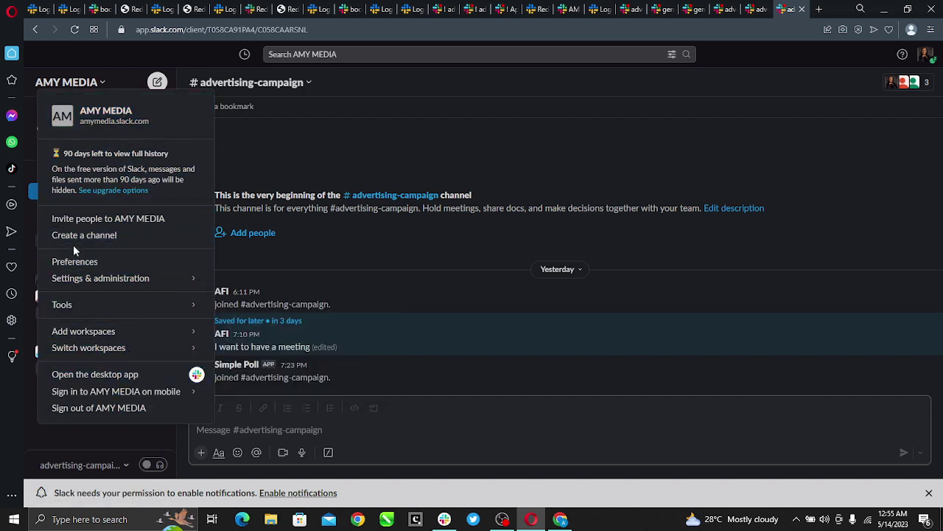
mouse_move(174, 312)
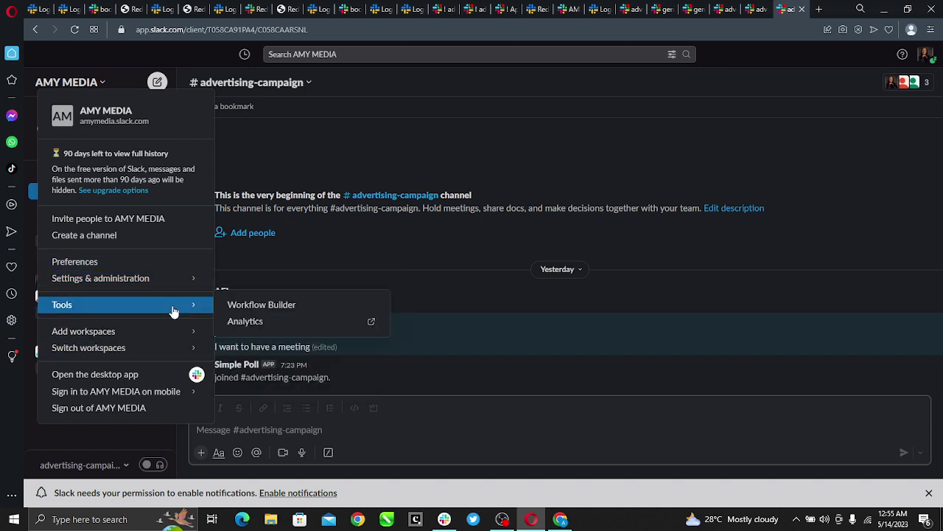
mouse_move(151, 273)
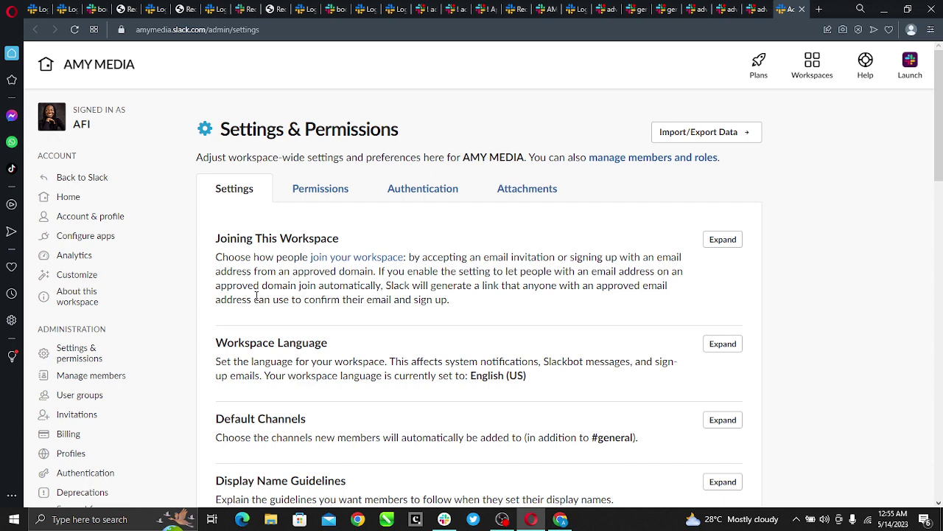
Go to the Import/Export Data page from Settings & Permissions
scroll(432, 270, down, 3)
scroll(389, 342, up, 3)
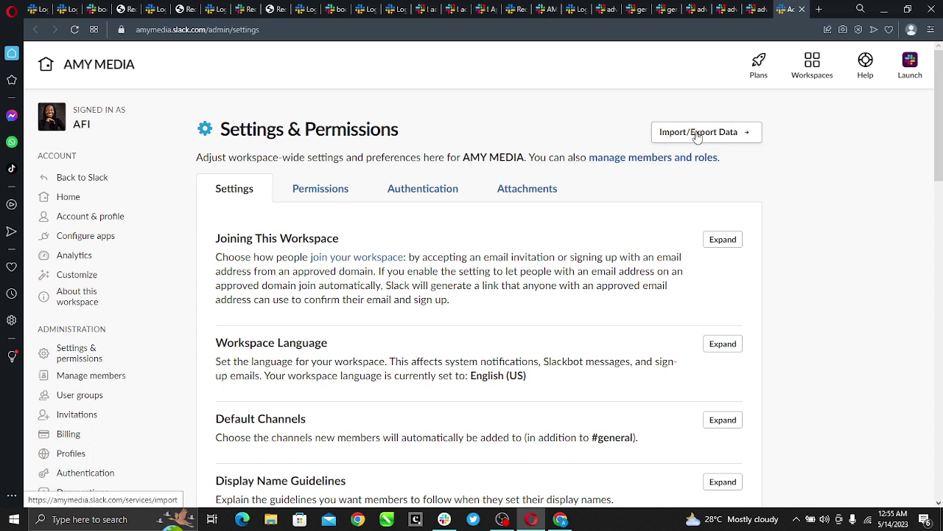
click(706, 138)
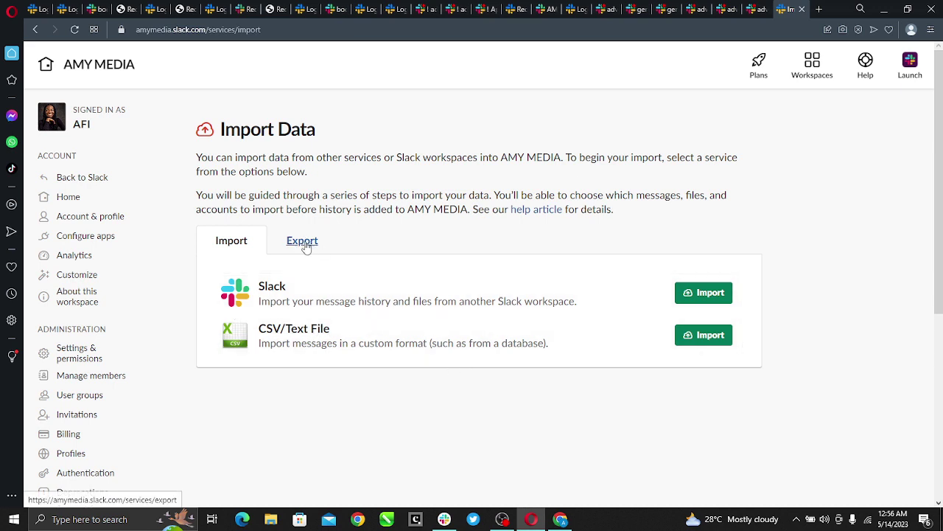
On the Export tab, choose Last 24 hours as the date range and start the export
click(306, 246)
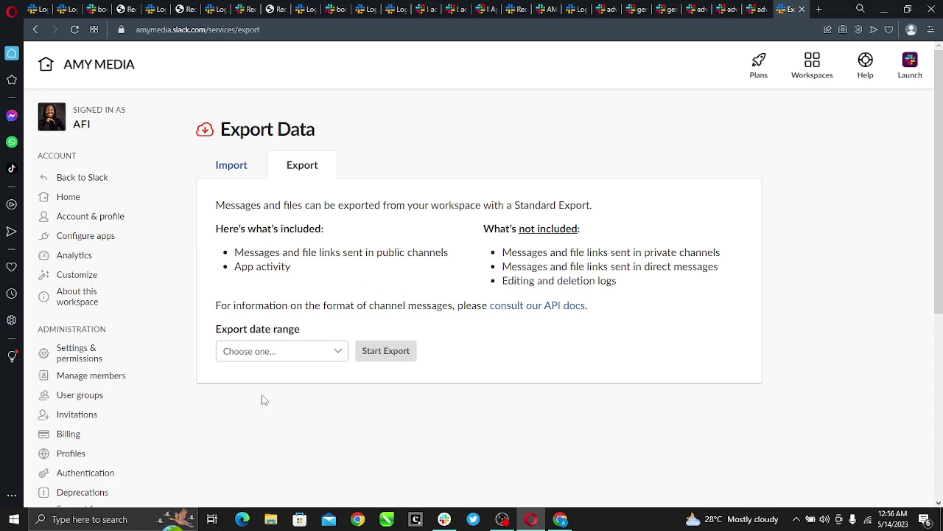
click(332, 354)
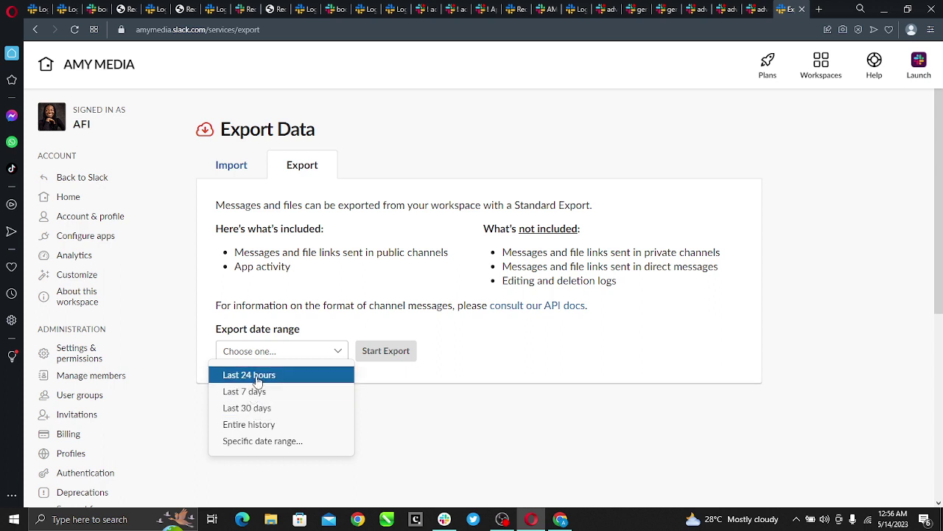
click(251, 375)
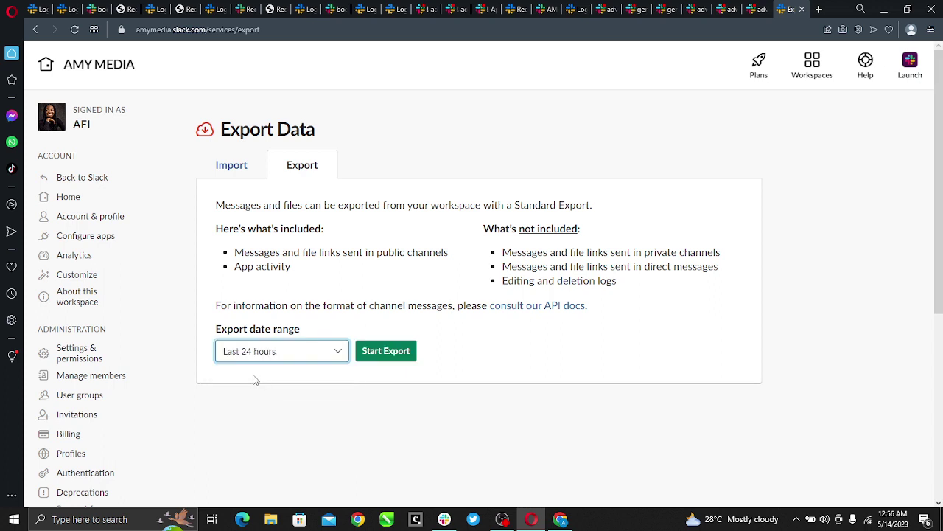
click(387, 355)
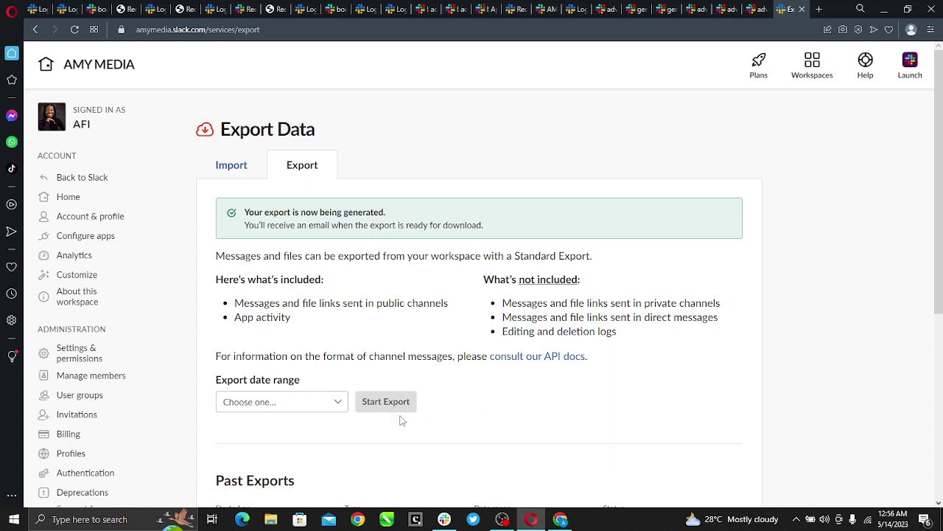
scroll(368, 405, down, 3)
scroll(277, 295, down, 2)
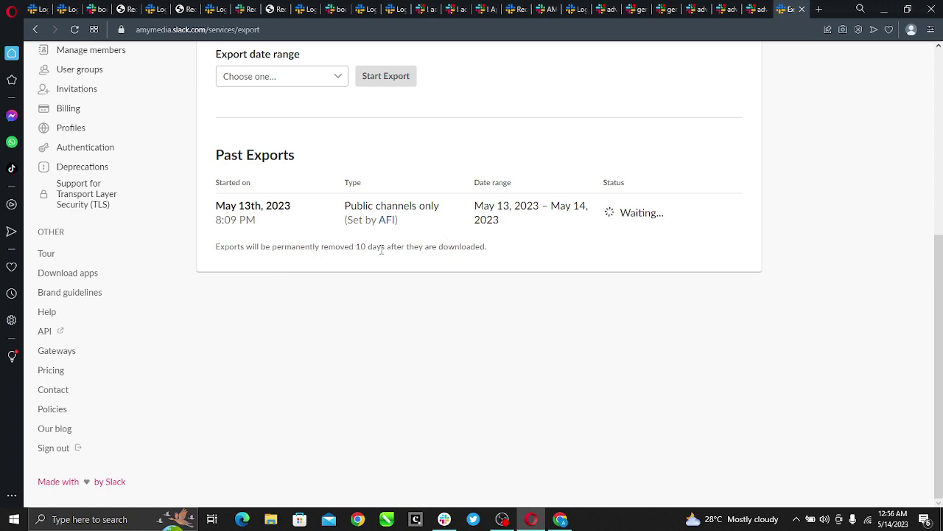
scroll(446, 243, up, 5)
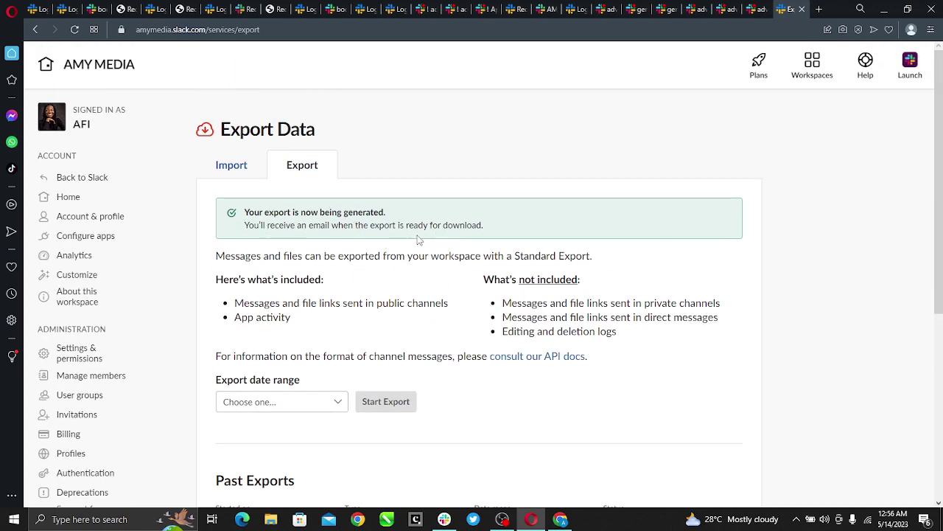
scroll(443, 290, down, 1)
scroll(440, 289, down, 4)
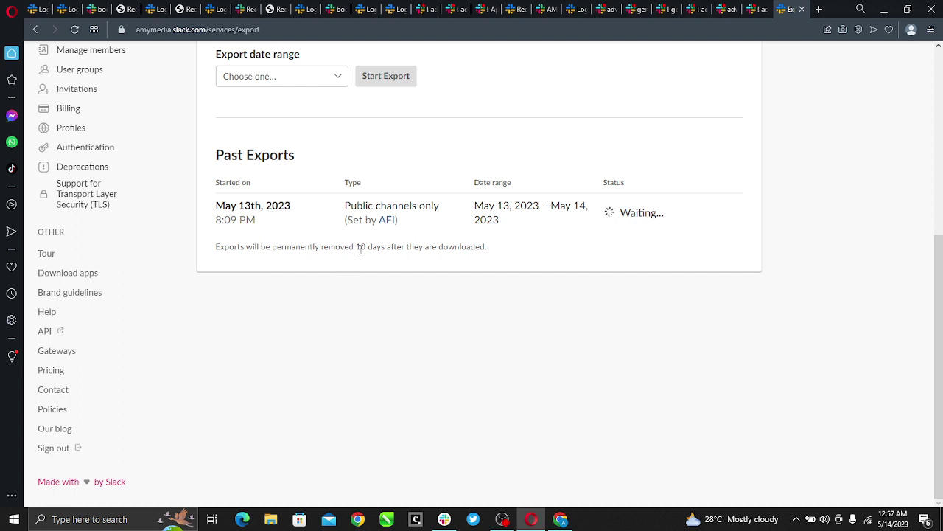
scroll(391, 243, up, 1)
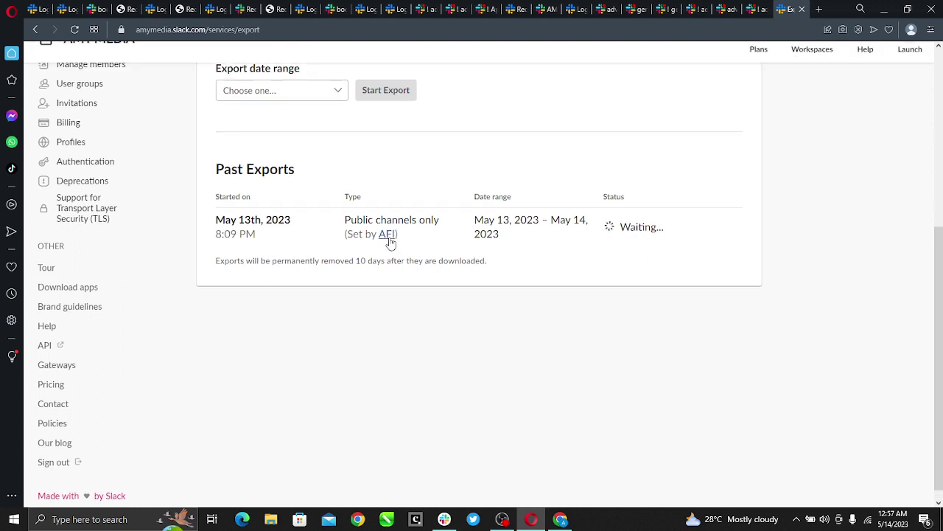
scroll(389, 248, up, 2)
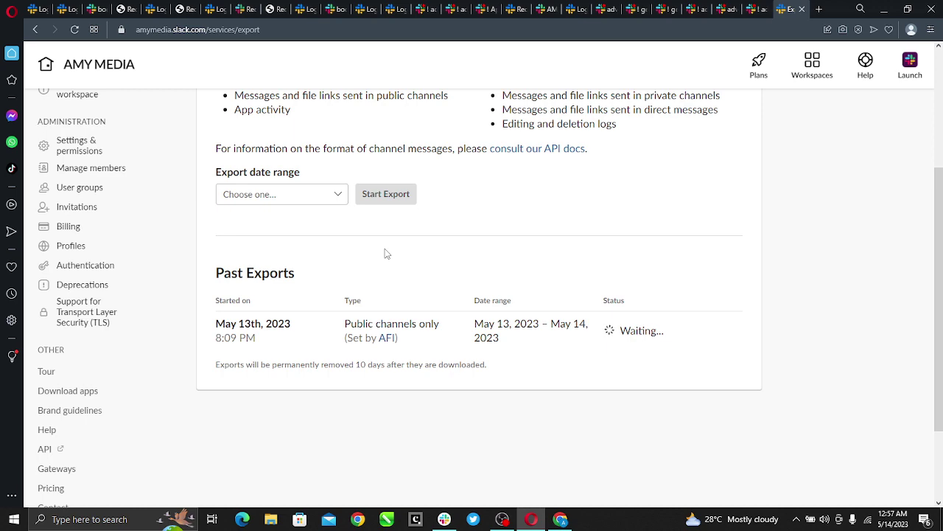
scroll(443, 247, up, 3)
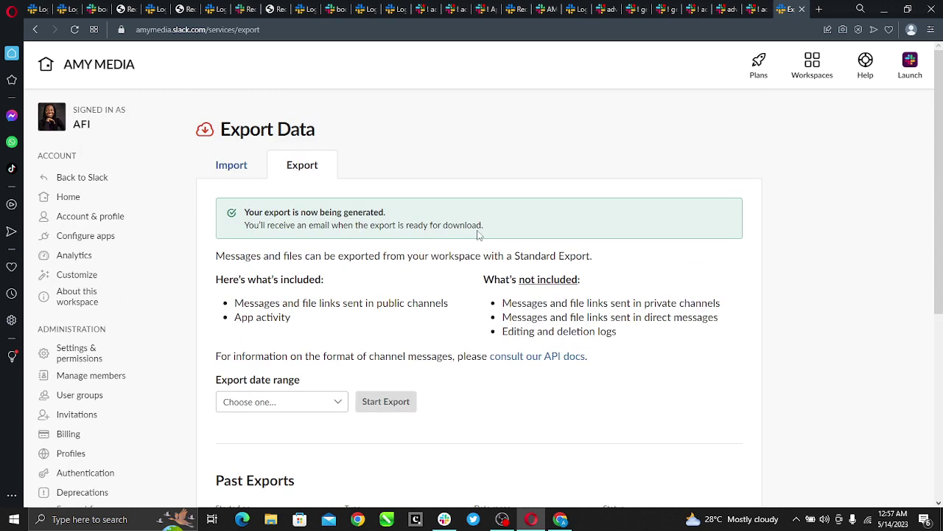
scroll(457, 241, down, 4)
scroll(452, 273, up, 4)
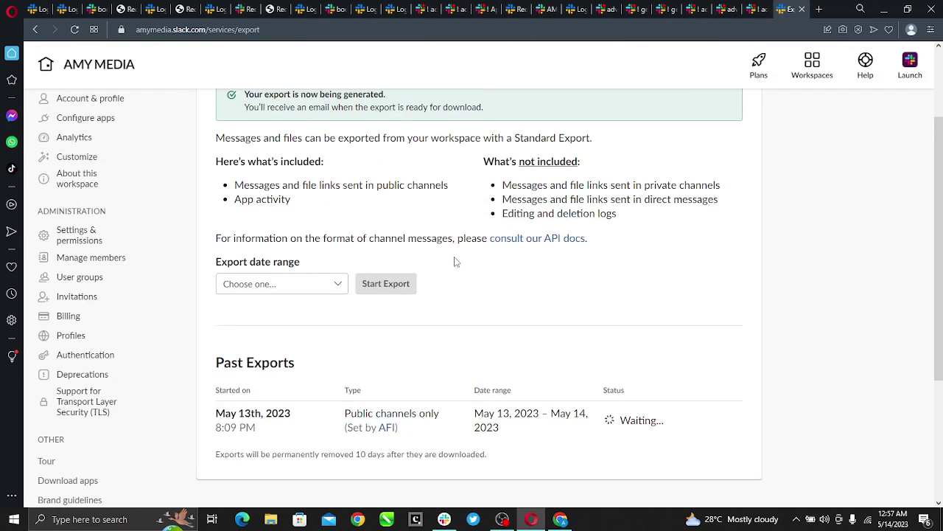
scroll(372, 314, down, 3)
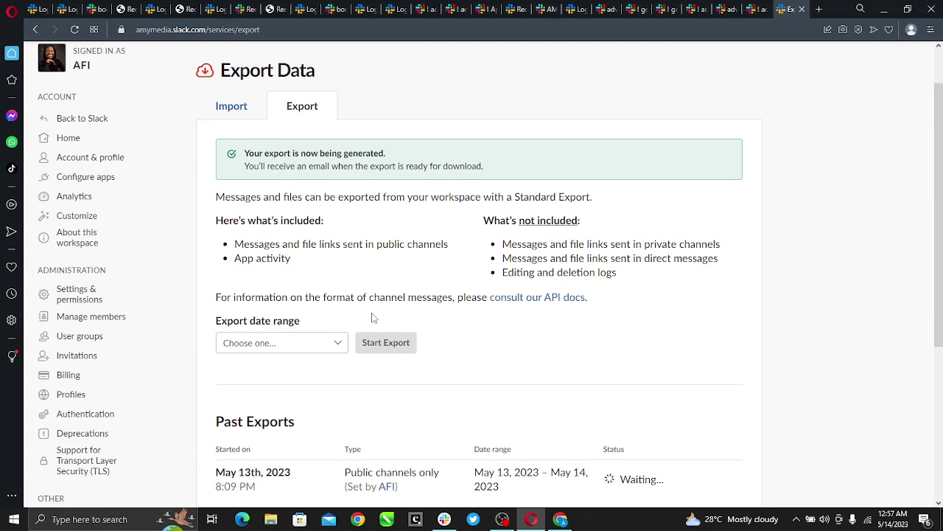
scroll(373, 317, up, 3)
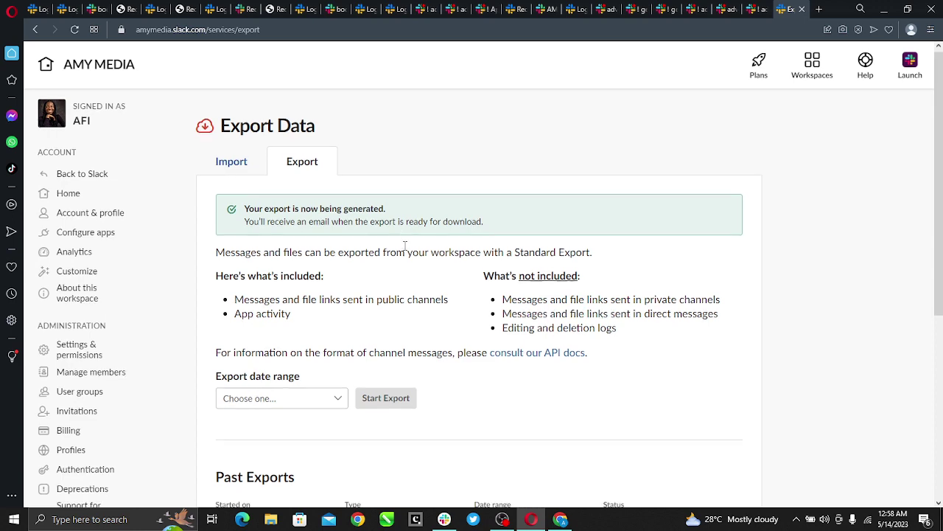
scroll(391, 254, down, 4)
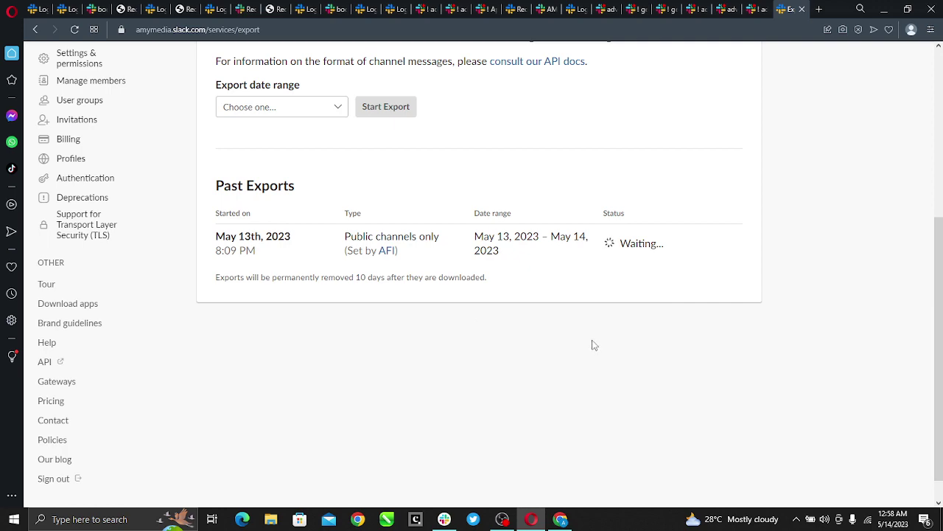
scroll(612, 243, up, 4)
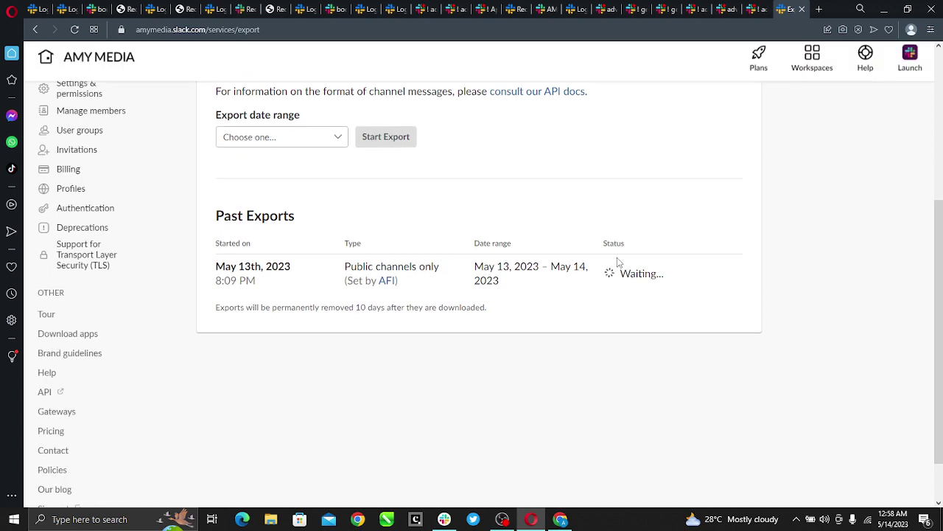
scroll(524, 319, down, 3)
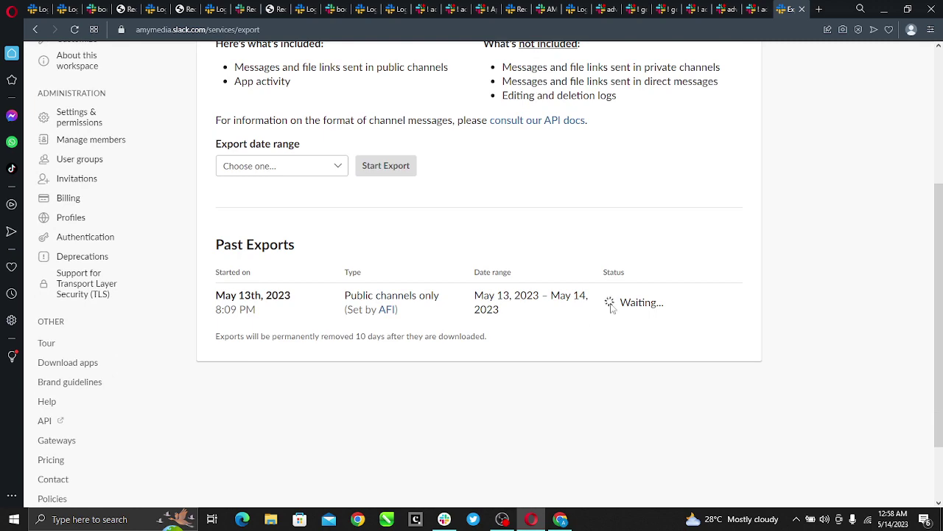
scroll(686, 237, up, 2)
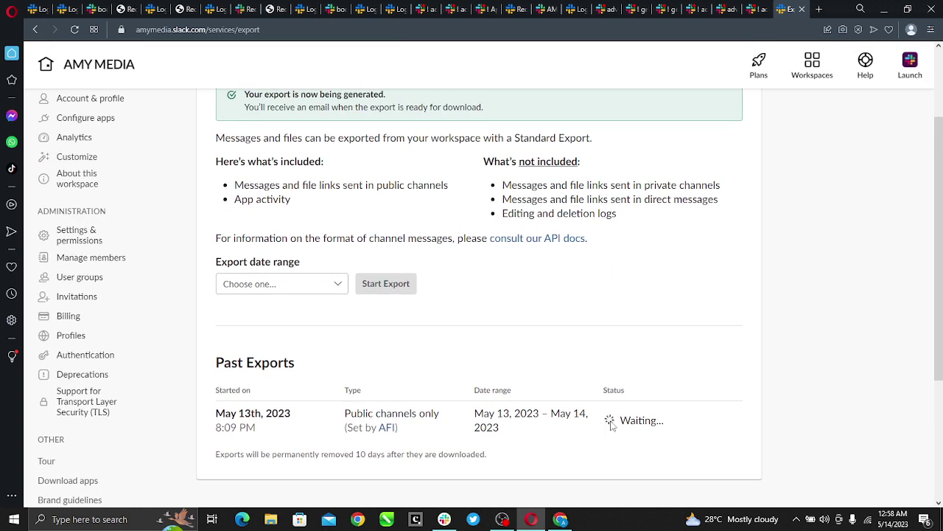
scroll(336, 186, up, 2)
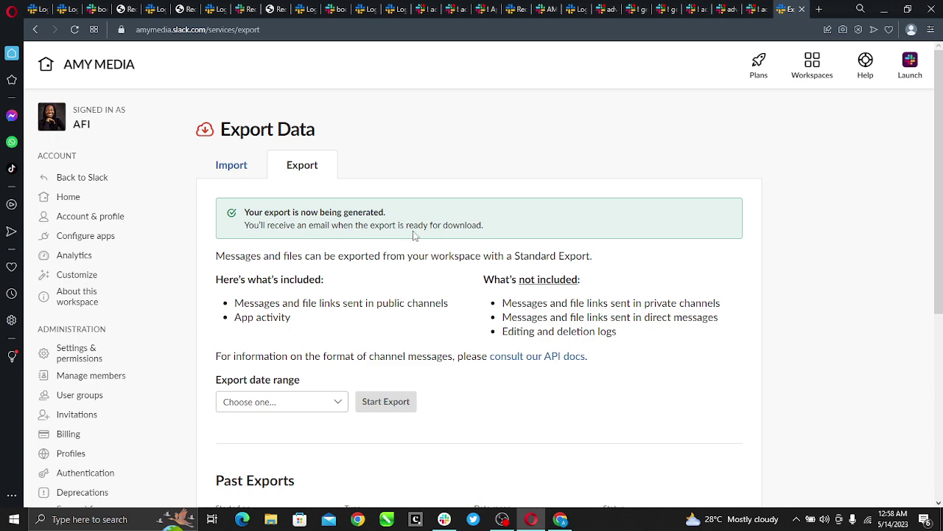
scroll(410, 236, down, 3)
scroll(410, 237, up, 3)
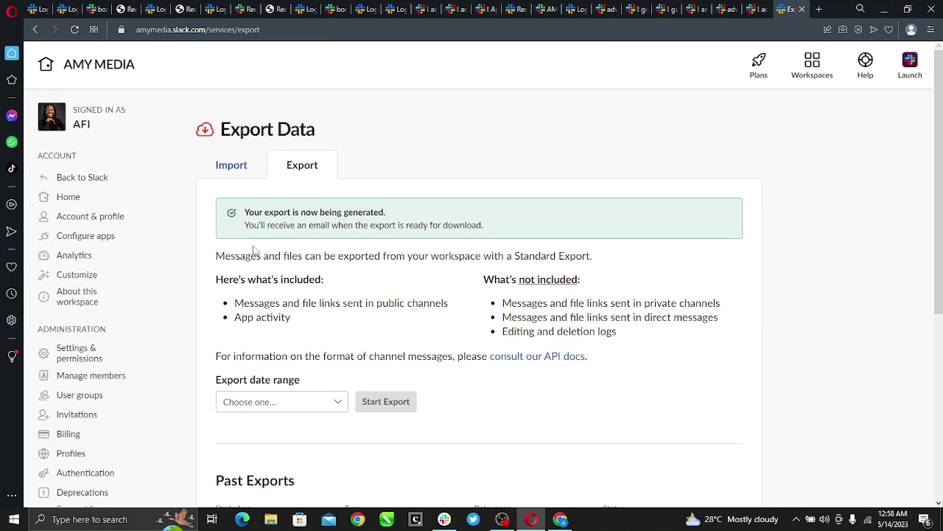
scroll(297, 216, down, 1)
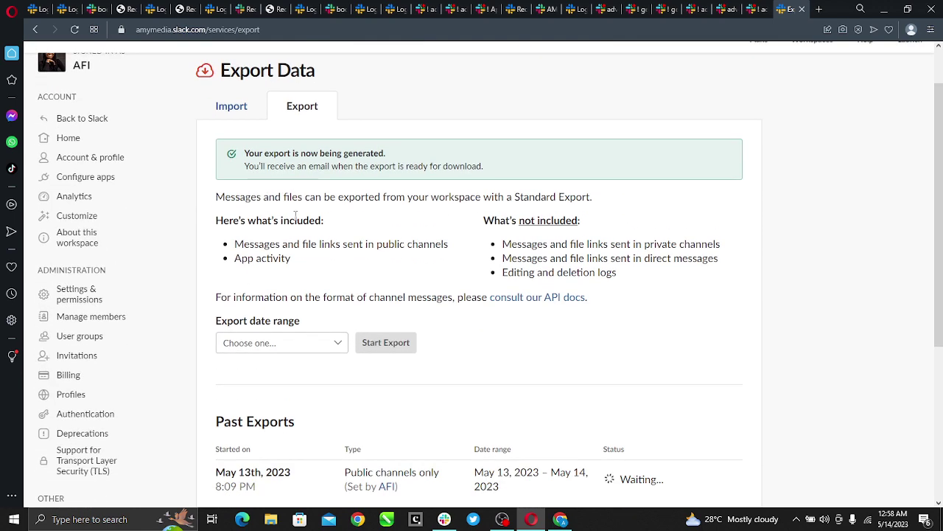